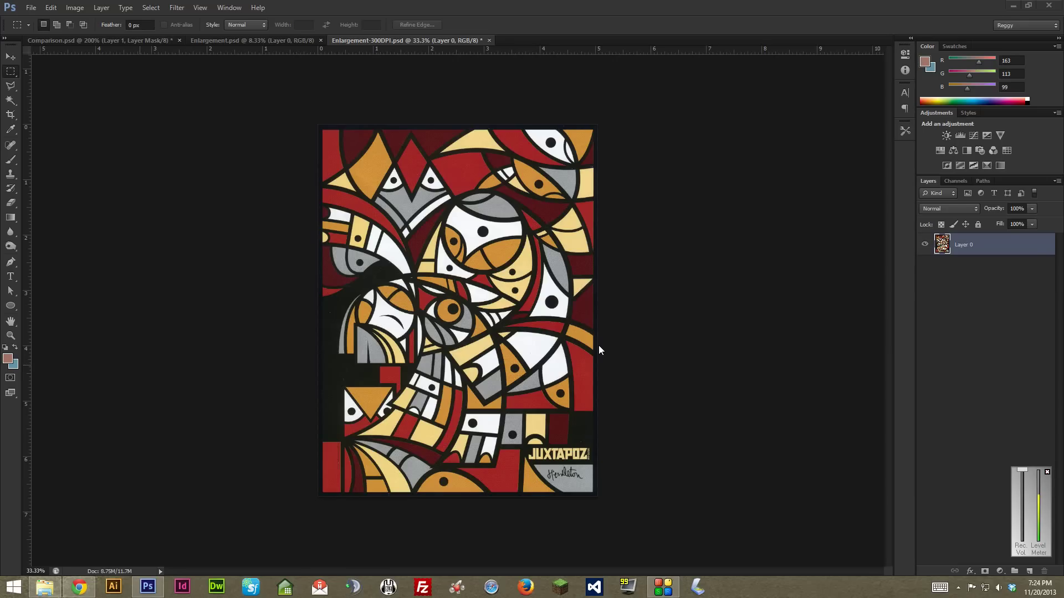
Switch between Enlargement-300DPI.psd and Enlargement.psd, ending with Enlargement.psd in front
{"action": "left_click", "coordinate": [255, 40]}
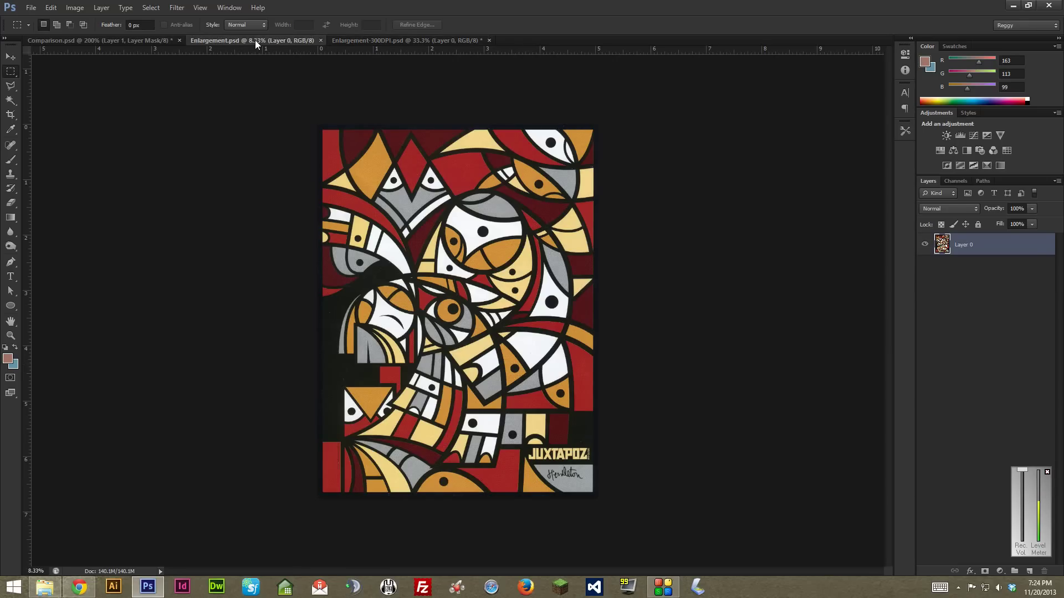
{"action": "left_click", "coordinate": [378, 42]}
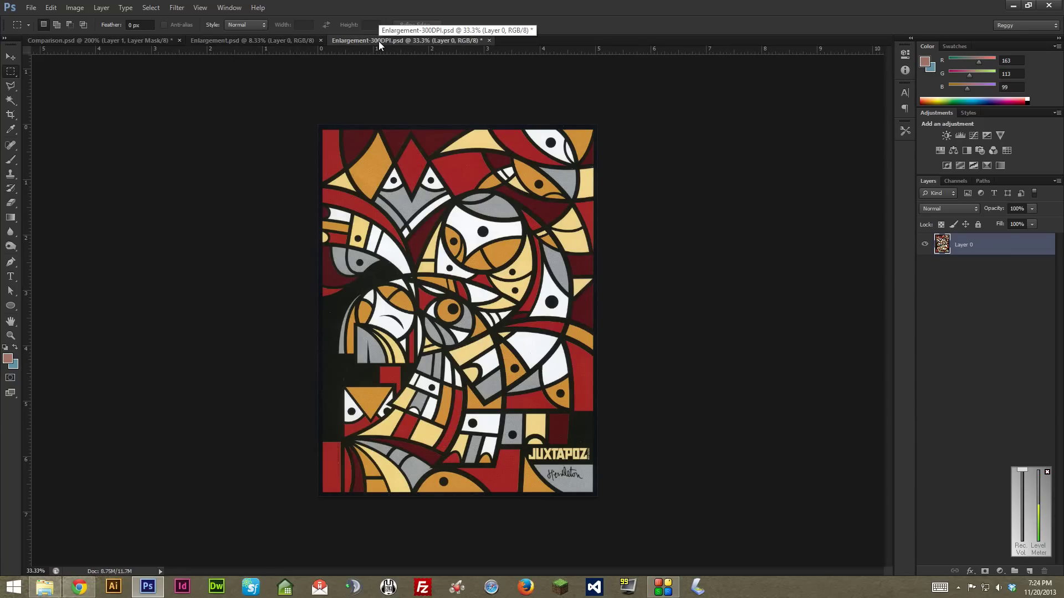
{"action": "left_click", "coordinate": [273, 41]}
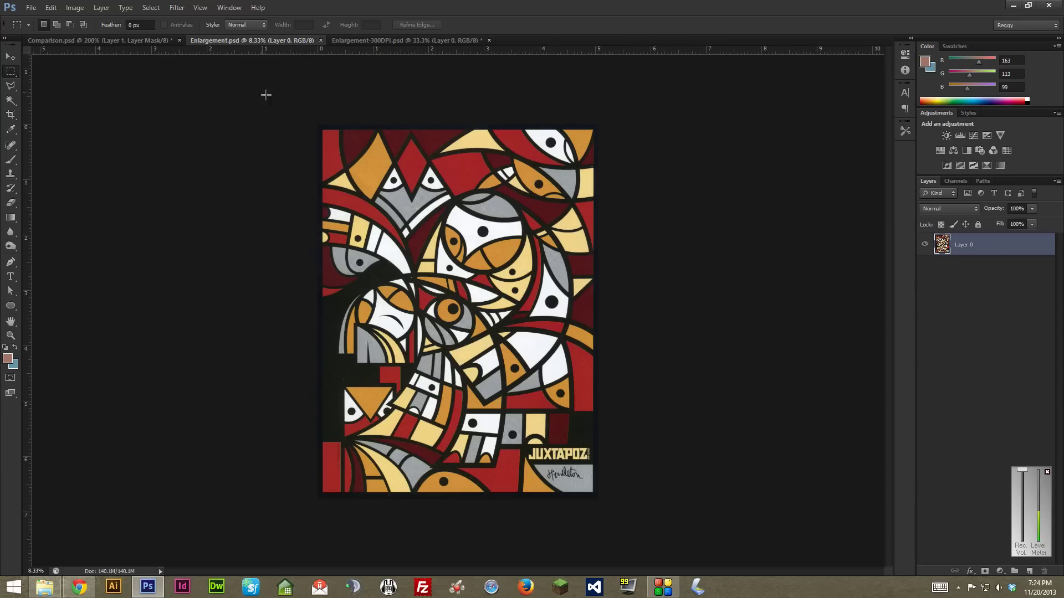
Bring up Enlargement-300DPI.psd and review its width, height and resolution in Image Size
{"action": "left_click", "coordinate": [377, 42]}
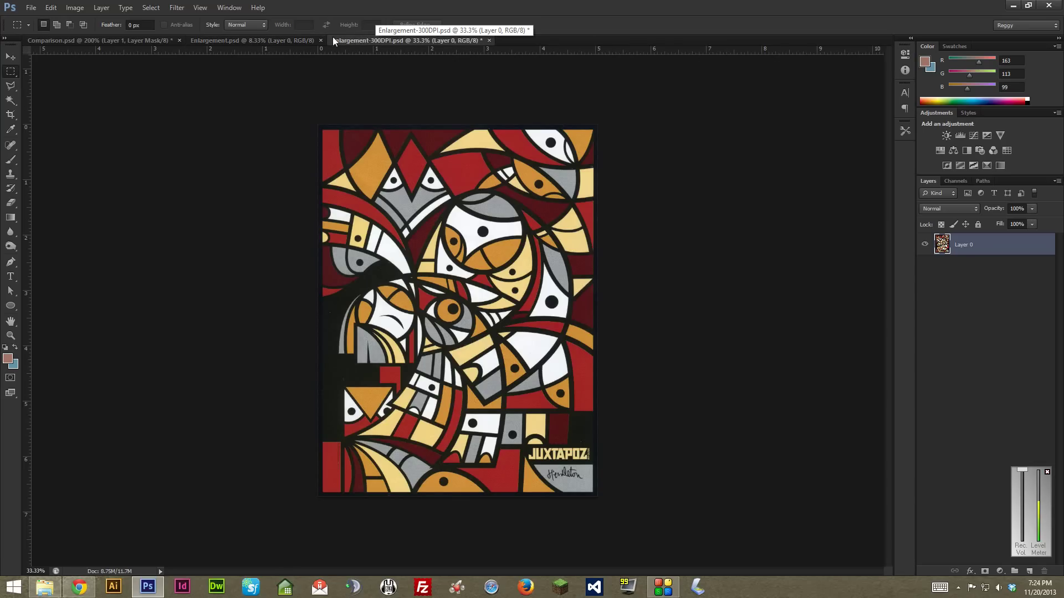
{"action": "left_click", "coordinate": [75, 8]}
{"action": "left_click", "coordinate": [89, 87]}
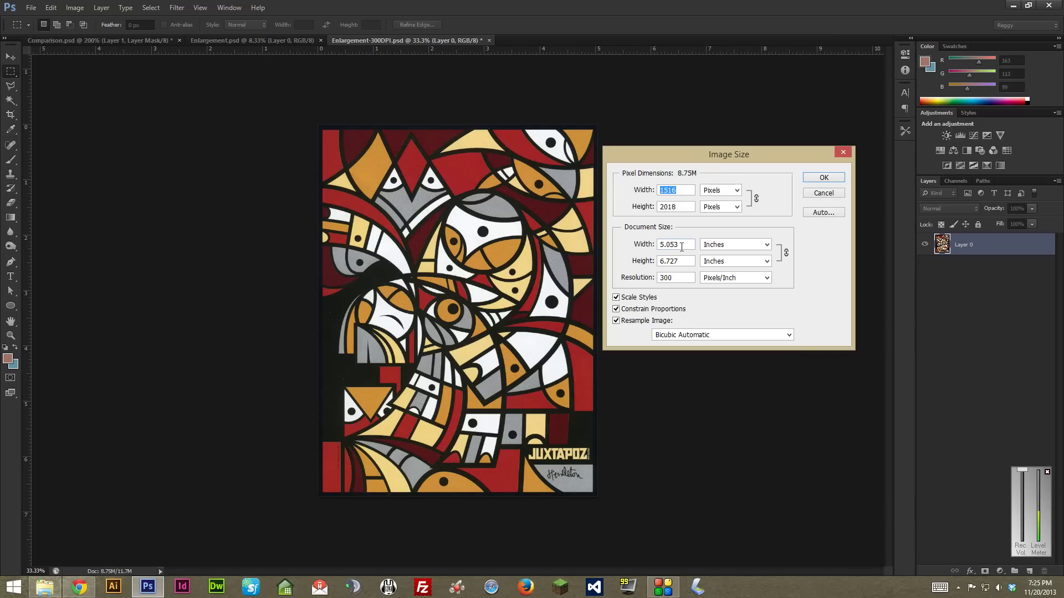
{"action": "double_click", "coordinate": [686, 243]}
{"action": "double_click", "coordinate": [687, 260]}
{"action": "left_click_drag", "start_coordinate": [666, 278], "coordinate": [641, 280]}
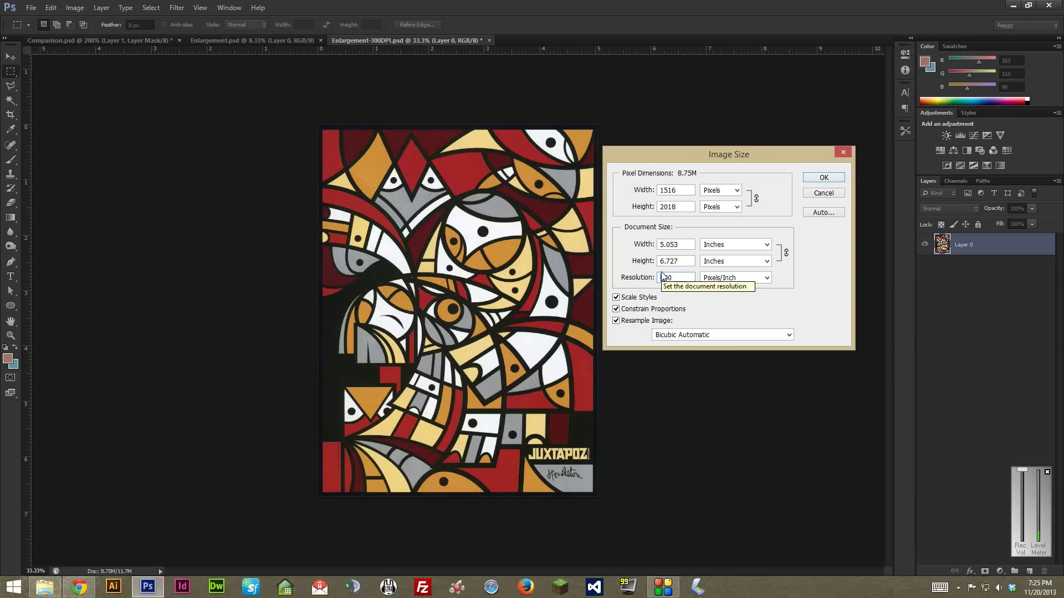
{"action": "left_click", "coordinate": [648, 244]}
{"action": "left_click", "coordinate": [640, 245]}
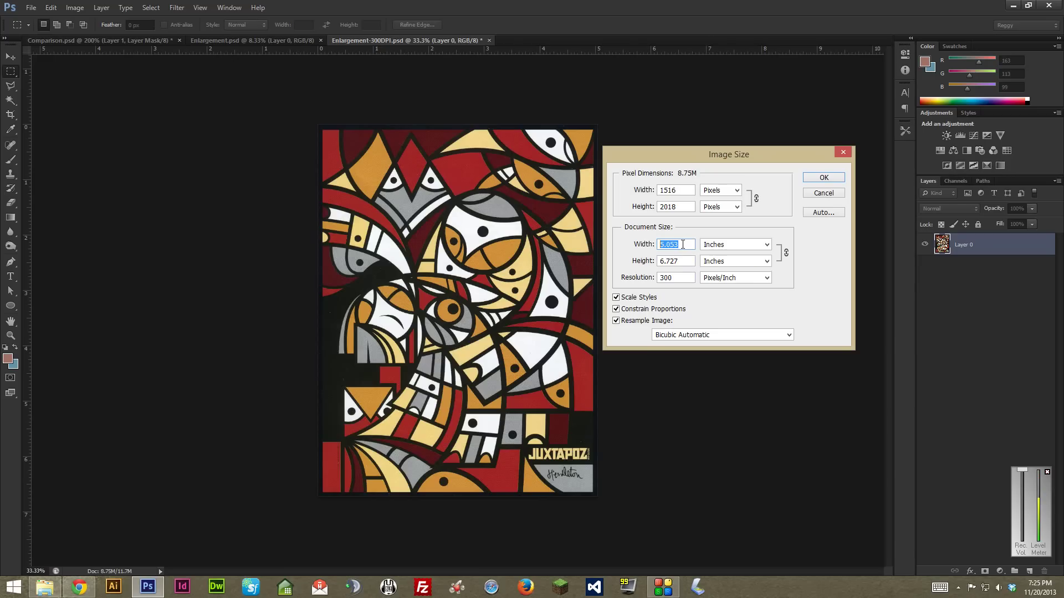
Enlarge the image to 400 percent with Bicubic Smoother resampling, about 20.2 × 26.9 in
{"action": "left_click", "coordinate": [725, 192]}
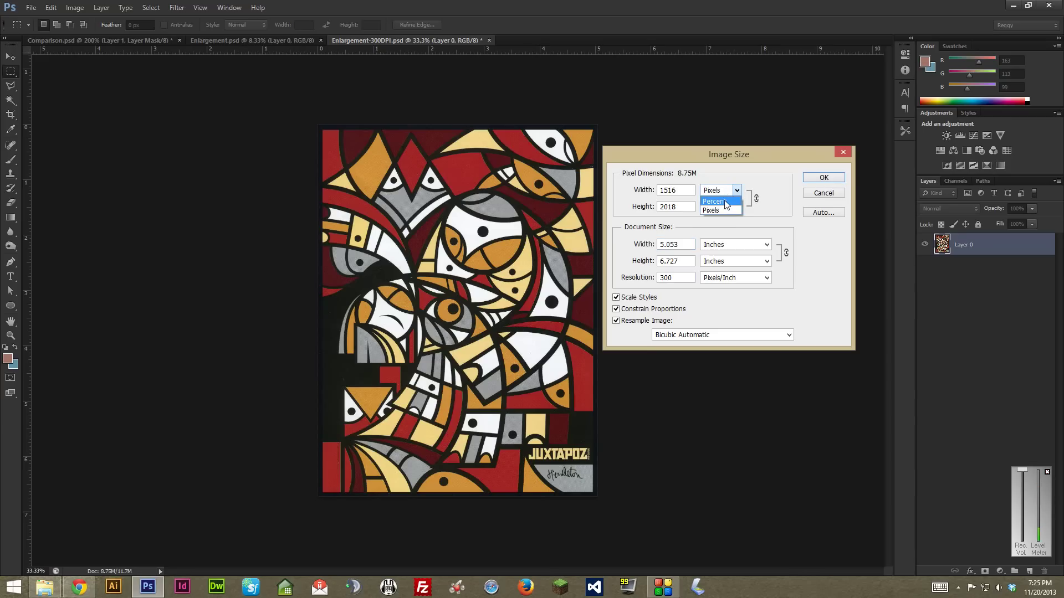
{"action": "left_click", "coordinate": [726, 204]}
{"action": "left_click", "coordinate": [680, 332]}
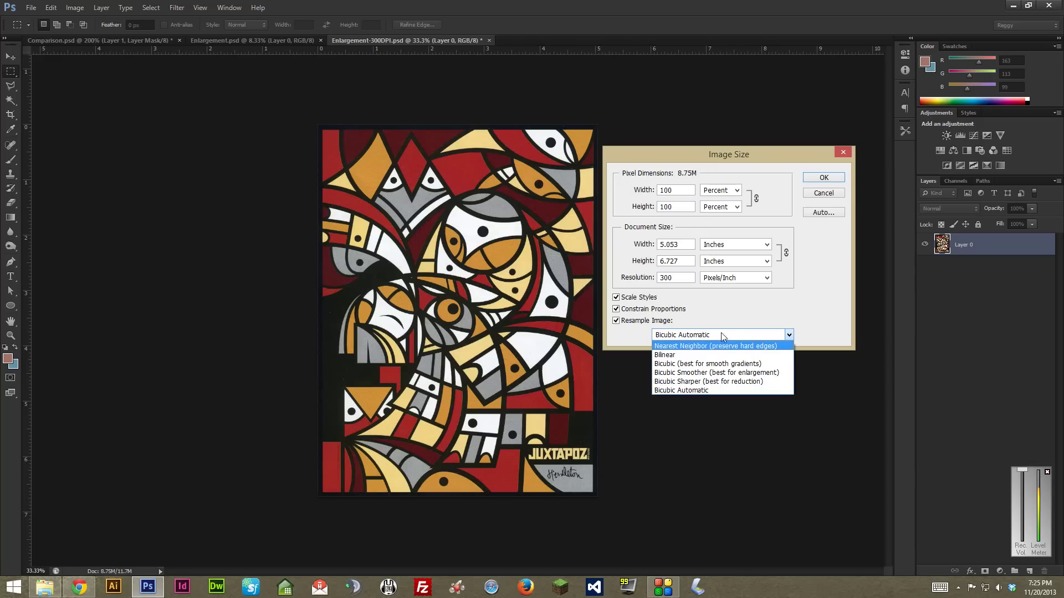
{"action": "left_click", "coordinate": [718, 373]}
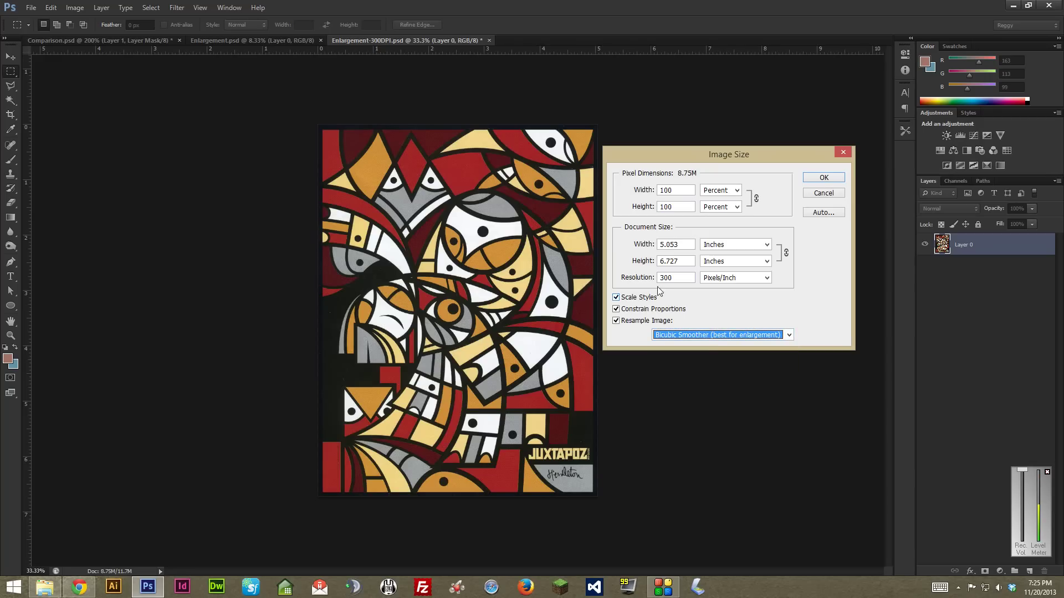
{"action": "double_click", "coordinate": [674, 245]}
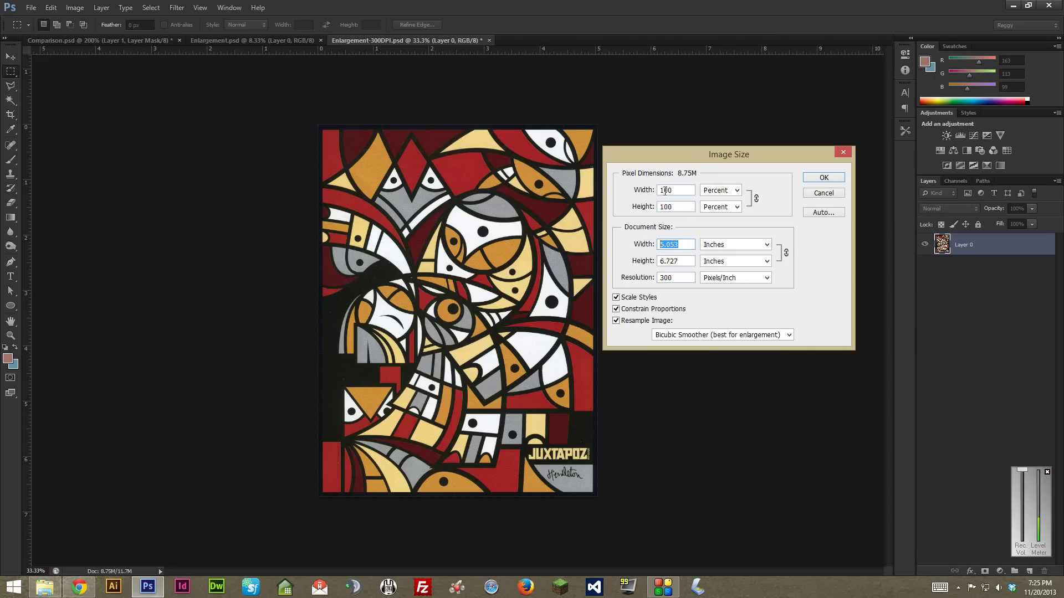
{"action": "left_click_drag", "start_coordinate": [665, 190], "coordinate": [588, 192]}
{"action": "type", "text": "3"}
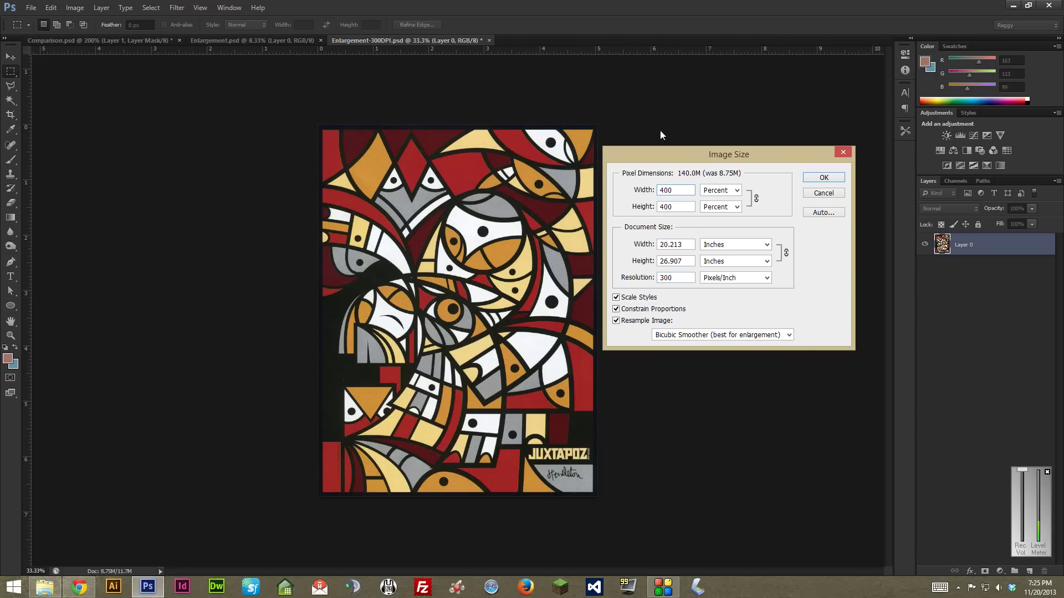
{"action": "left_click", "coordinate": [824, 177]}
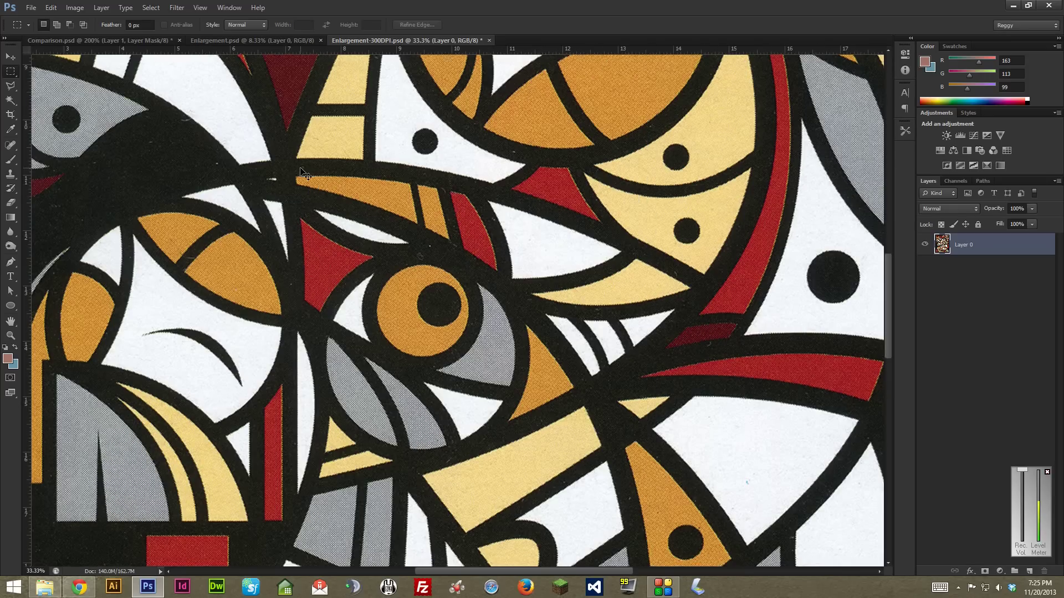
Zoom the upscaled 300DPI image to 100% and marquee the orange ring to inspect detail, then deselect
{"action": "key", "text": "ctrl+plus"}
{"action": "key", "text": "ctrl+plus"}
{"action": "key", "text": "ctrl+plus"}
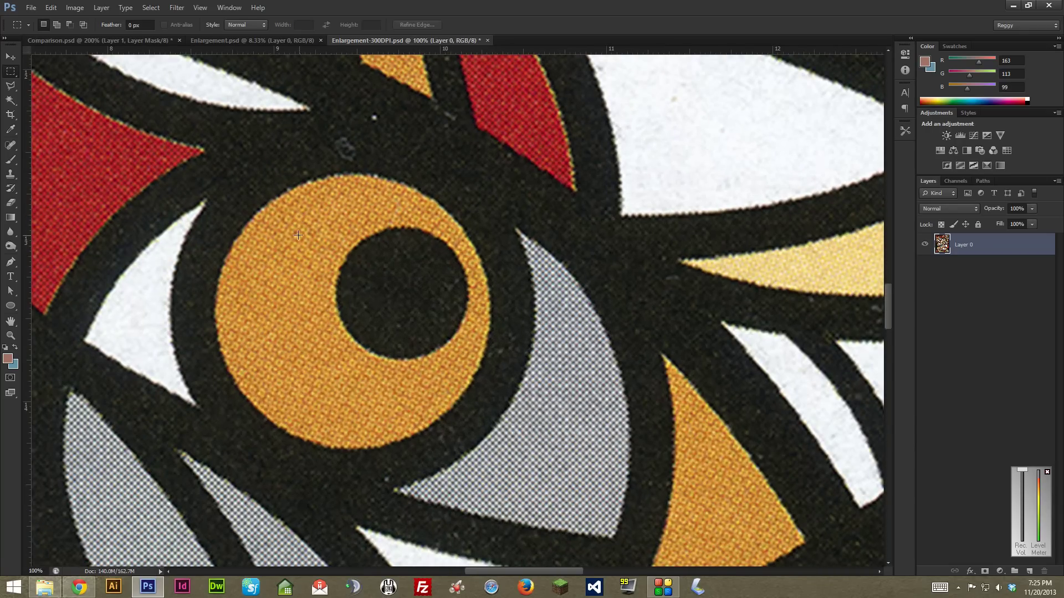
{"action": "left_click_drag", "start_coordinate": [246, 223], "coordinate": [364, 368]}
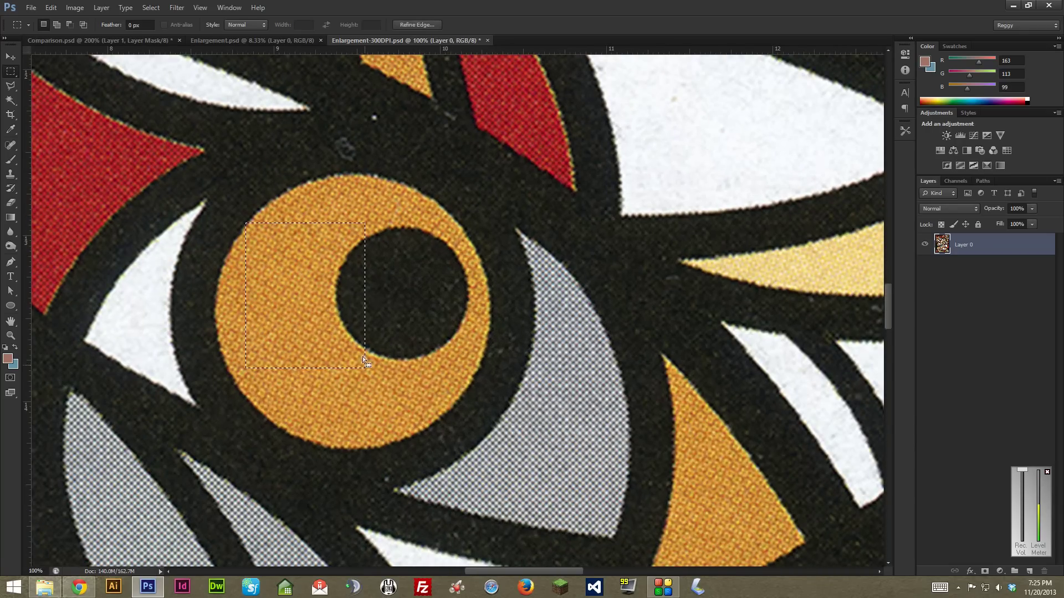
{"action": "left_click", "coordinate": [411, 260]}
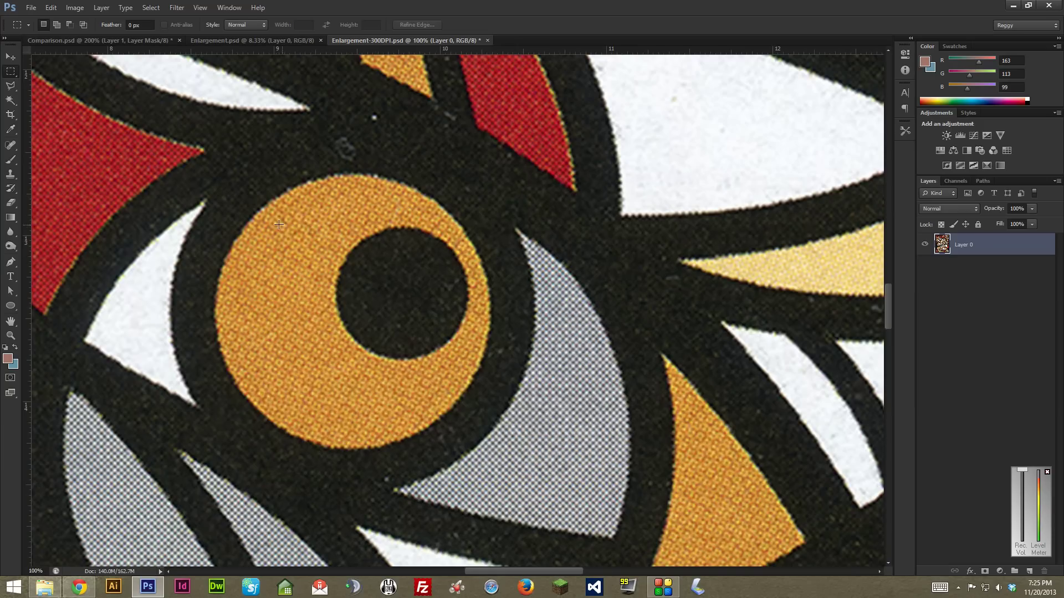
{"action": "left_click_drag", "start_coordinate": [252, 219], "coordinate": [332, 318]}
{"action": "mouse_move", "coordinate": [323, 262]}
{"action": "left_mouse_down"}
{"action": "mouse_move", "coordinate": [302, 313]}
{"action": "mouse_move", "coordinate": [313, 353]}
{"action": "mouse_move", "coordinate": [379, 381]}
{"action": "mouse_move", "coordinate": [427, 383]}
{"action": "mouse_move", "coordinate": [350, 371]}
{"action": "mouse_move", "coordinate": [333, 277]}
{"action": "left_mouse_up"}
{"action": "left_click", "coordinate": [322, 230]}
{"action": "left_click_drag", "start_coordinate": [377, 228], "coordinate": [226, 318]}
{"action": "left_click", "coordinate": [400, 209]}
In Enlargement.psd, try 300 ppi with resampling off in Image Size, then cancel
{"action": "left_click", "coordinate": [276, 39]}
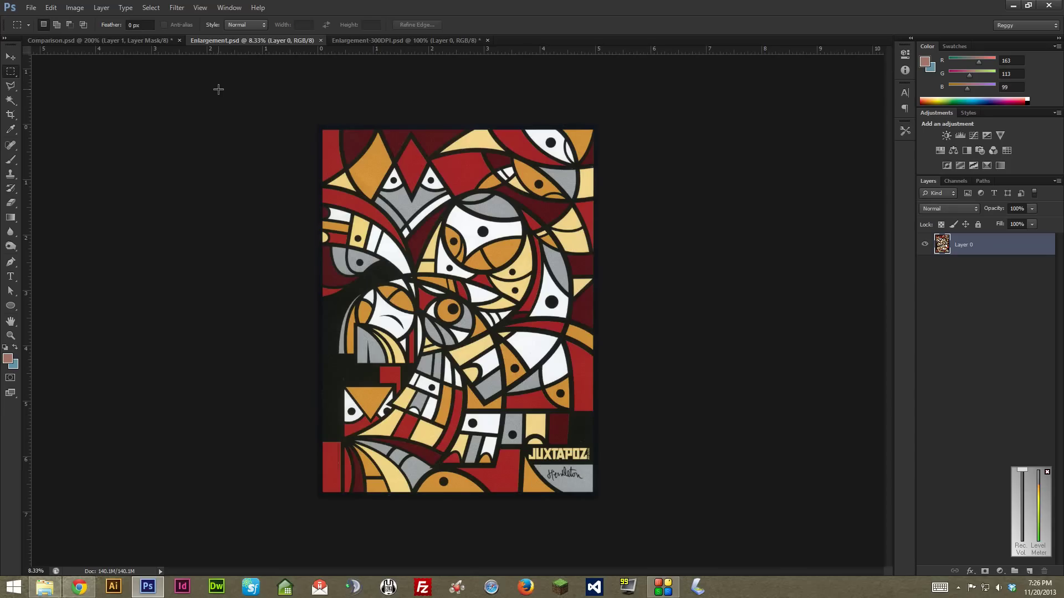
{"action": "left_click", "coordinate": [76, 7]}
{"action": "left_click", "coordinate": [97, 87]}
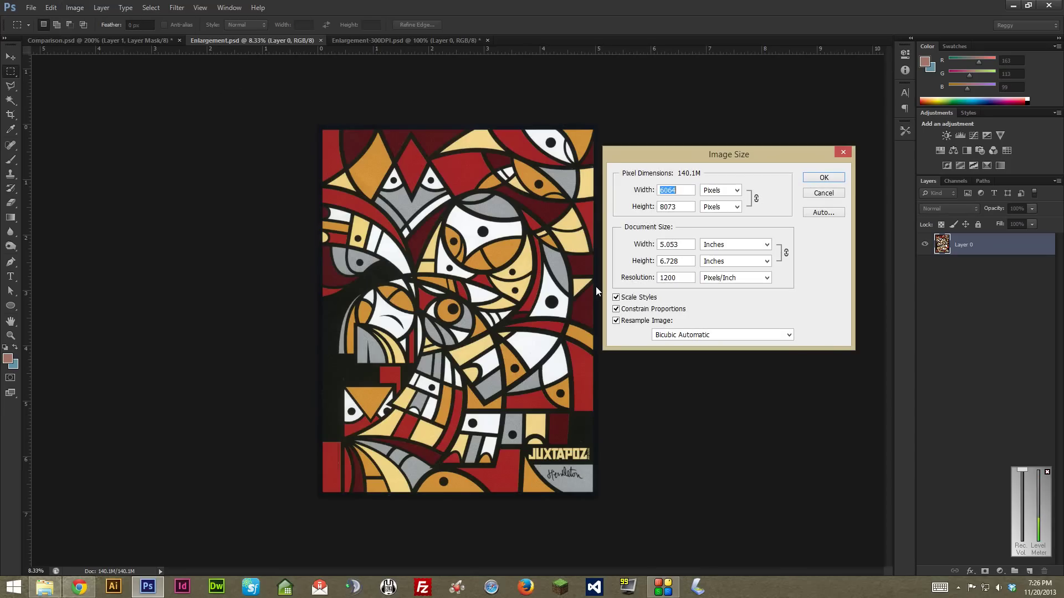
{"action": "left_click", "coordinate": [637, 322]}
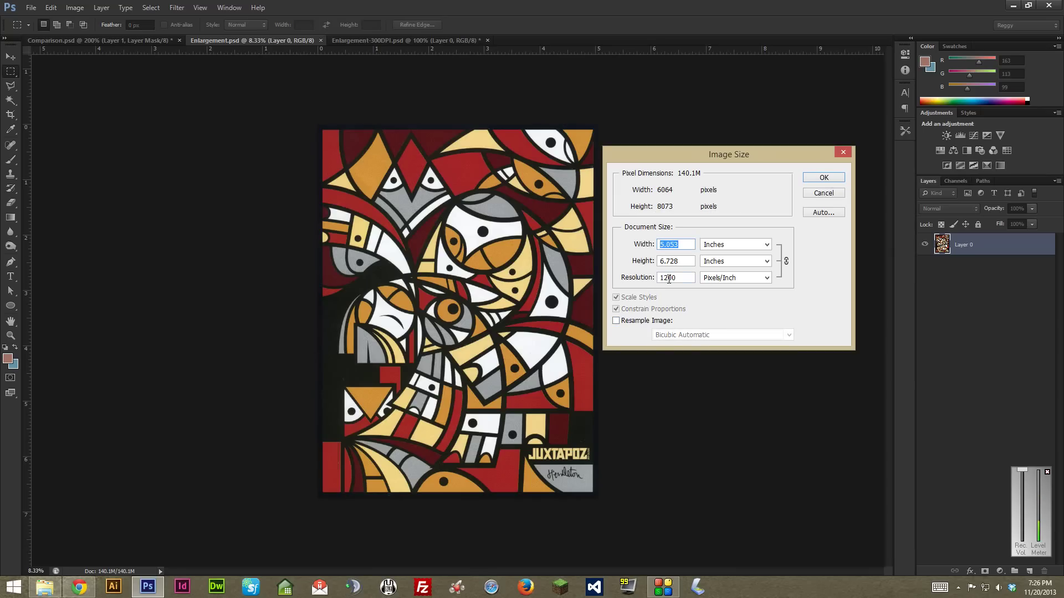
{"action": "double_click", "coordinate": [686, 277]}
{"action": "left_click_drag", "start_coordinate": [668, 279], "coordinate": [634, 282]}
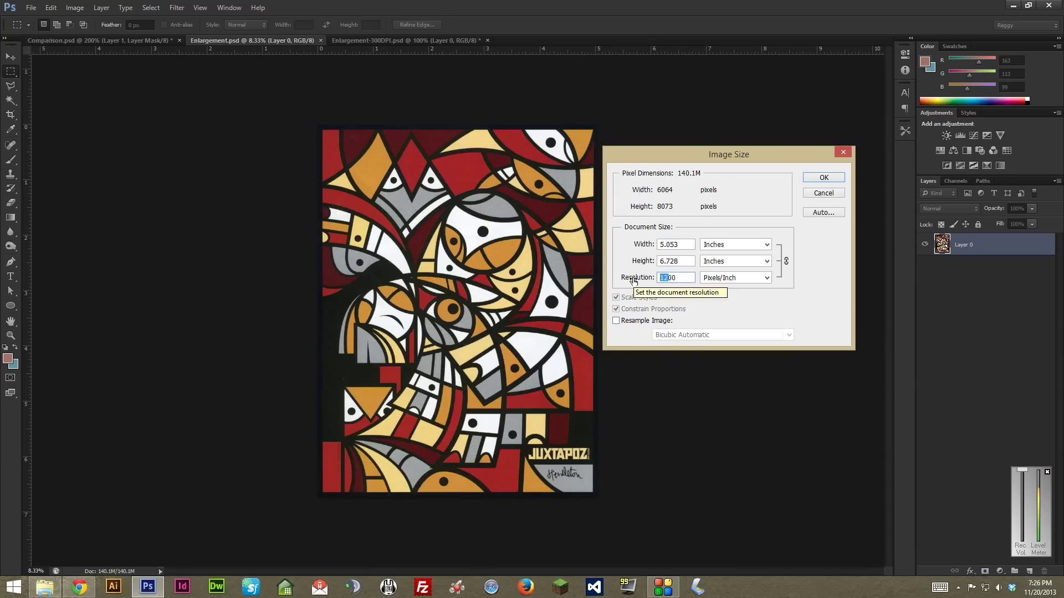
{"action": "type", "text": "3"}
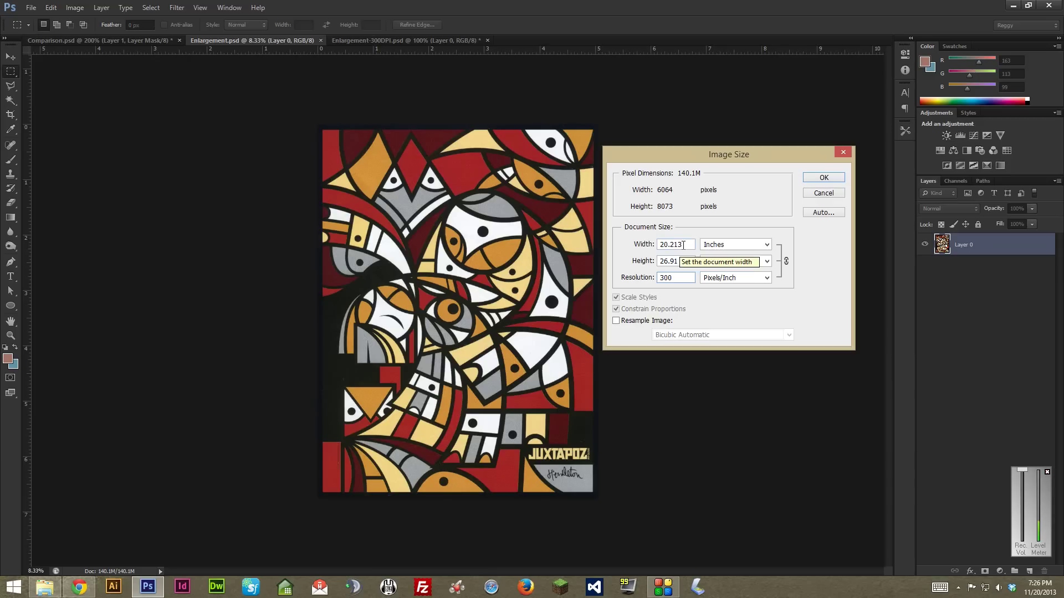
{"action": "left_click_drag", "start_coordinate": [683, 245], "coordinate": [631, 265]}
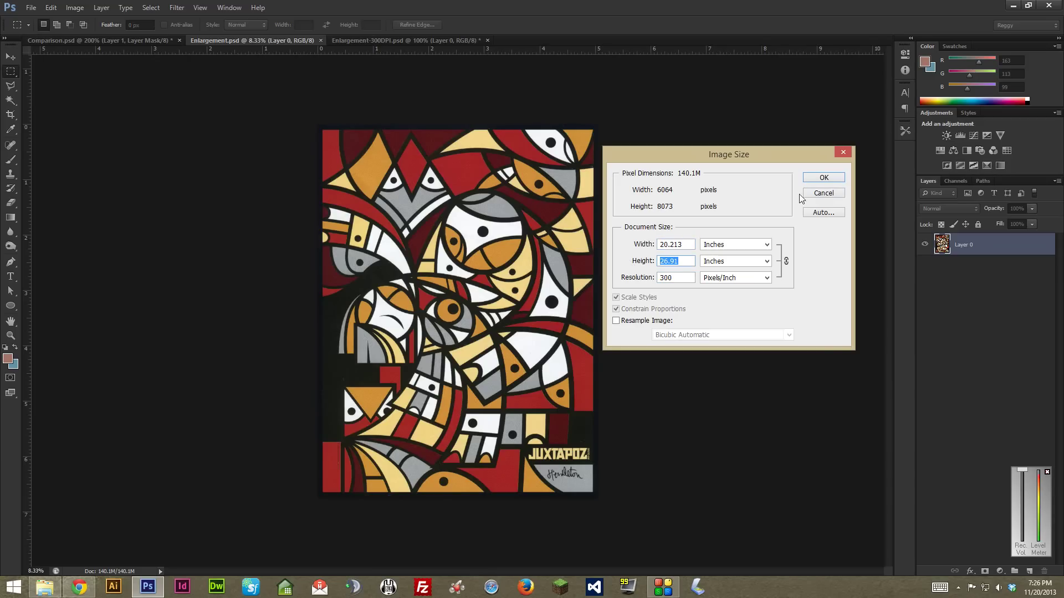
{"action": "left_click", "coordinate": [824, 194]}
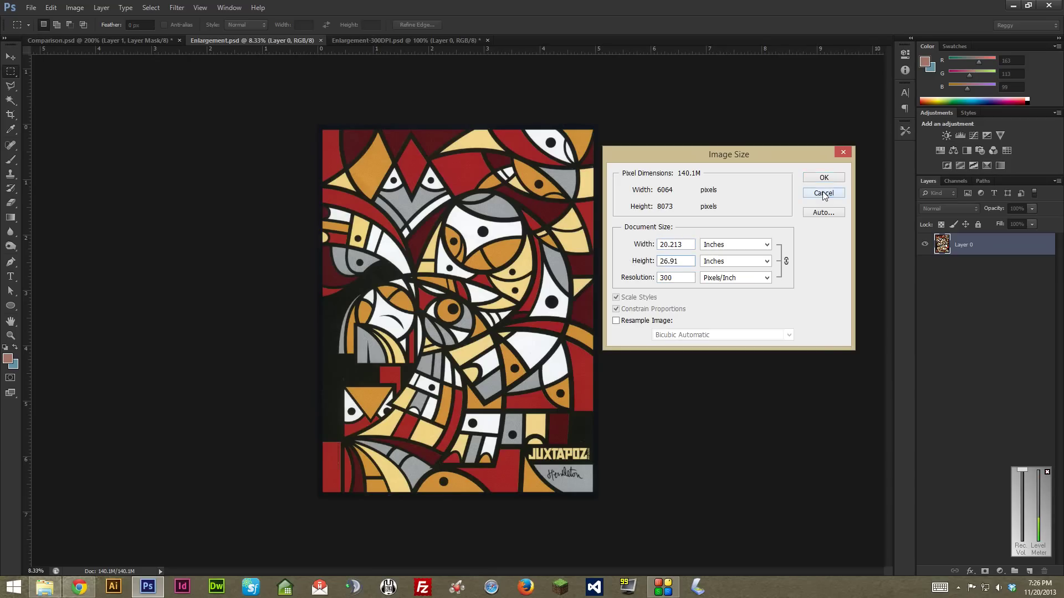
Set Enlargement.psd to 300 ppi with Resample off, making it 20.213 × 26.91 in
{"action": "left_click", "coordinate": [75, 8]}
{"action": "left_click", "coordinate": [121, 89]}
{"action": "left_click_drag", "start_coordinate": [693, 244], "coordinate": [626, 244]}
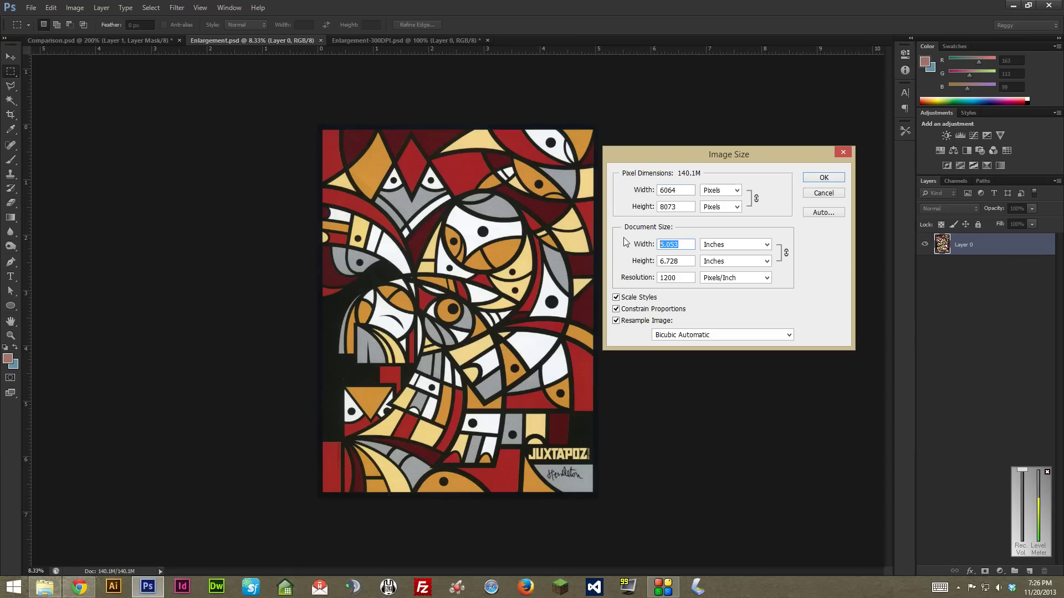
{"action": "left_click", "coordinate": [617, 321]}
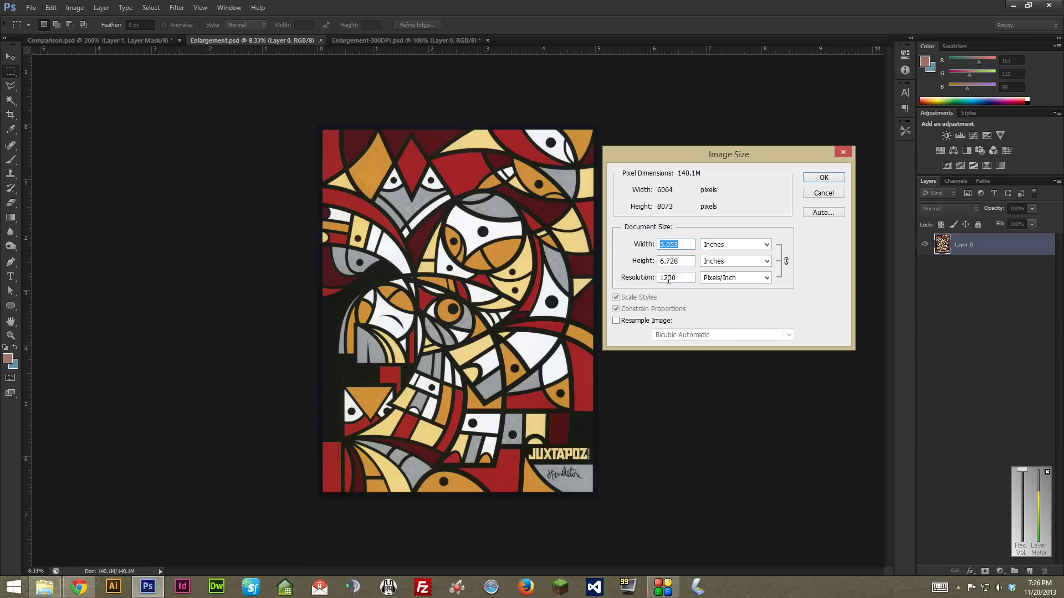
{"action": "left_click_drag", "start_coordinate": [667, 277], "coordinate": [642, 279]}
{"action": "type", "text": "3"}
{"action": "left_click", "coordinate": [824, 177]}
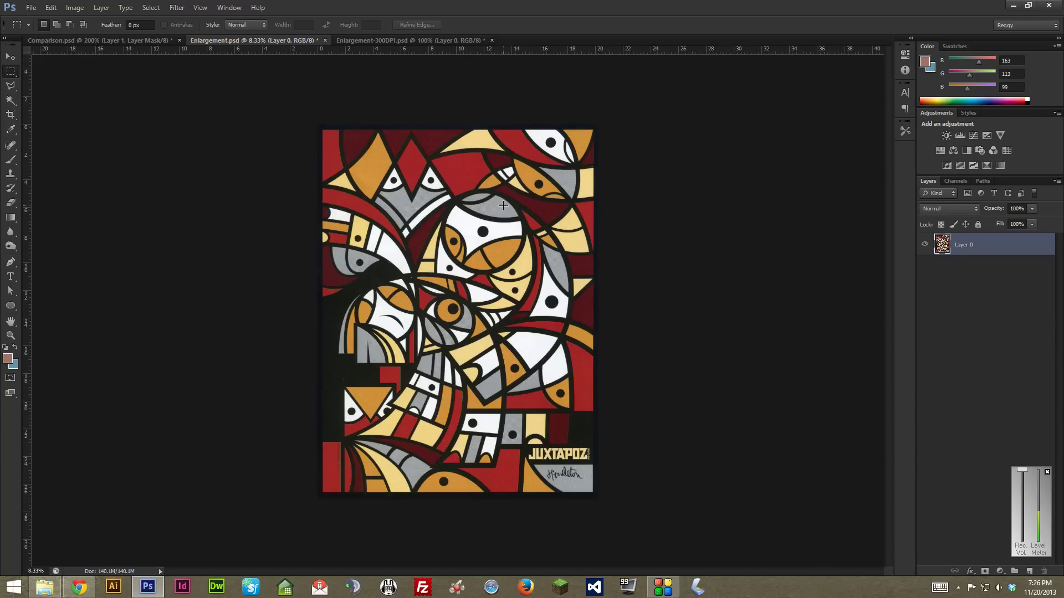
Zoom Enlargement.psd to actual pixels around the orange ring, then bring up Enlargement-300DPI.psd
{"action": "key", "text": "ctrl+plus"}
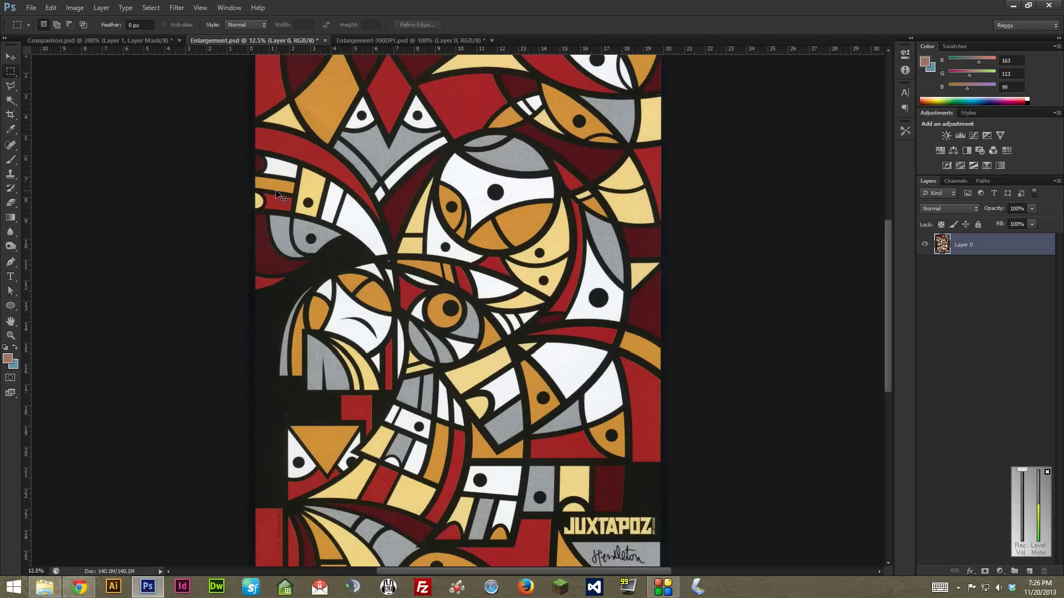
{"action": "key", "text": "ctrl+plus"}
{"action": "key", "text": "ctrl+plus"}
{"action": "key", "text": "ctrl+plus"}
{"action": "key", "text": "ctrl+plus"}
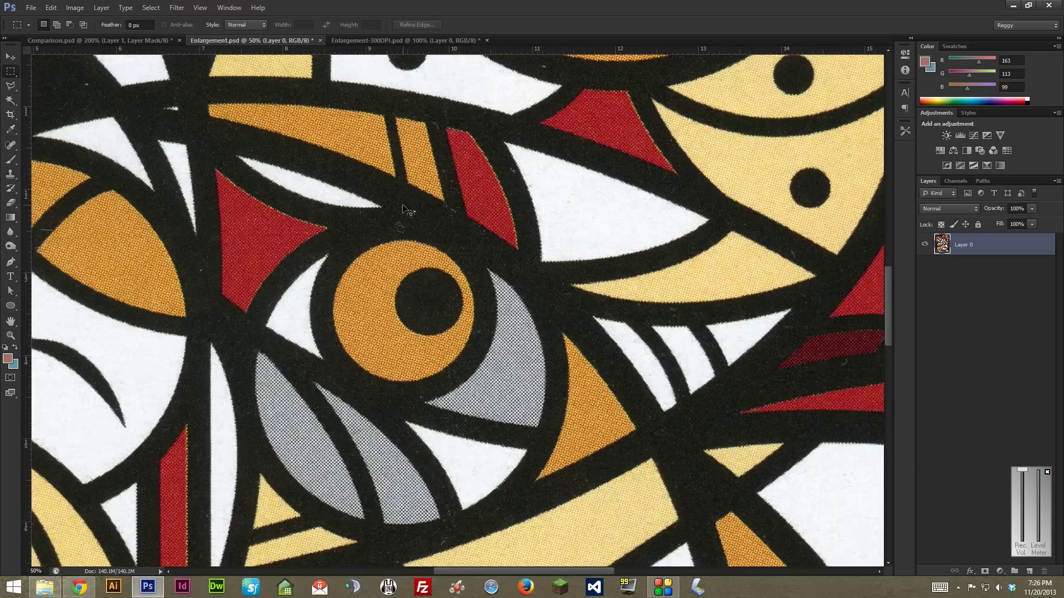
{"action": "key", "text": "ctrl+plus"}
{"action": "key", "text": "ctrl+plus"}
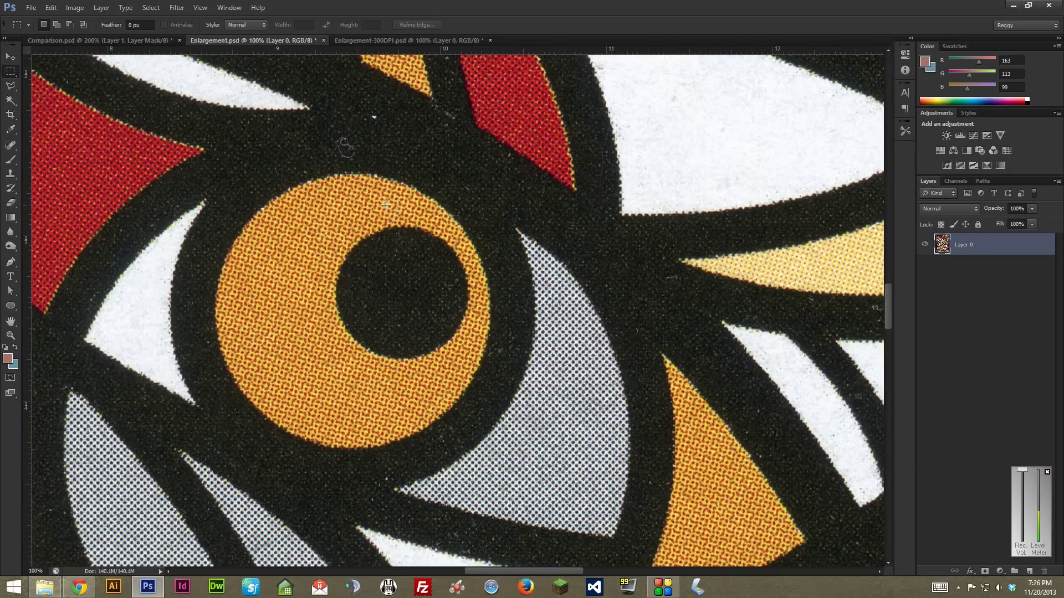
{"action": "left_click_drag", "start_coordinate": [237, 212], "coordinate": [322, 330]}
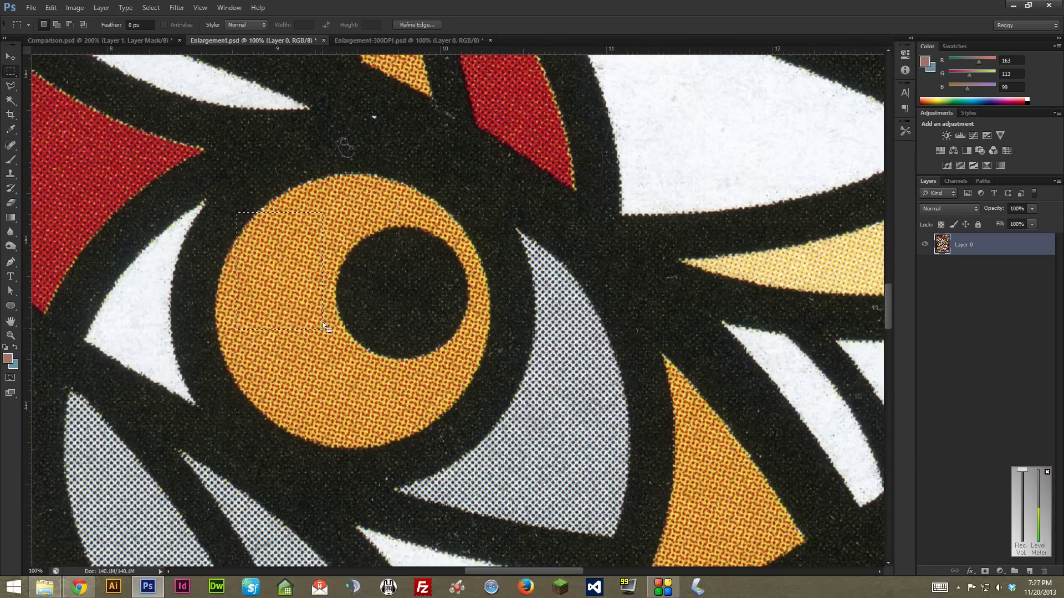
{"action": "left_click", "coordinate": [312, 285]}
{"action": "left_click", "coordinate": [376, 41]}
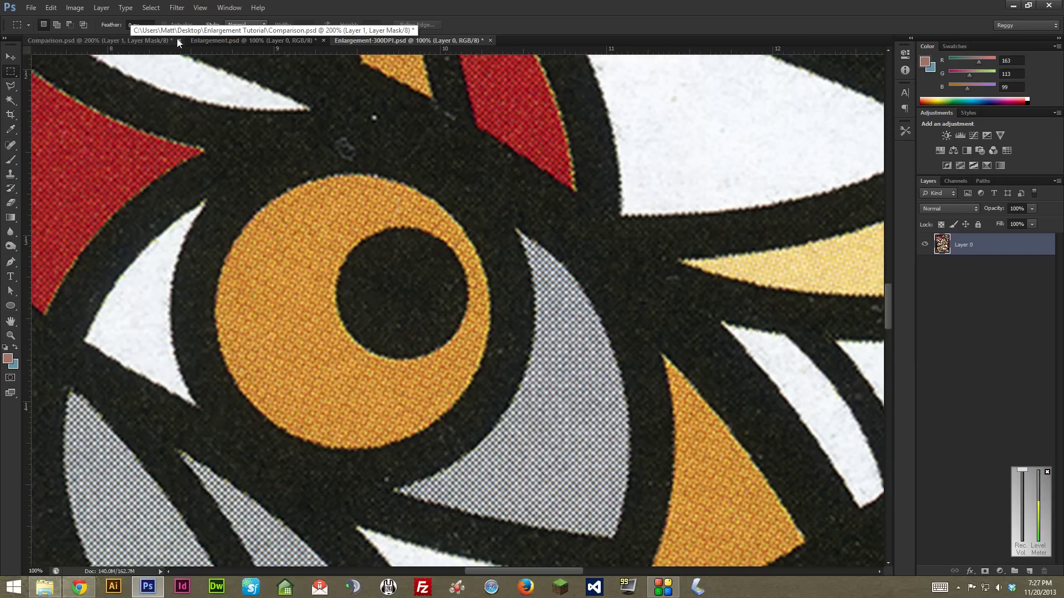
{"action": "left_click", "coordinate": [280, 41]}
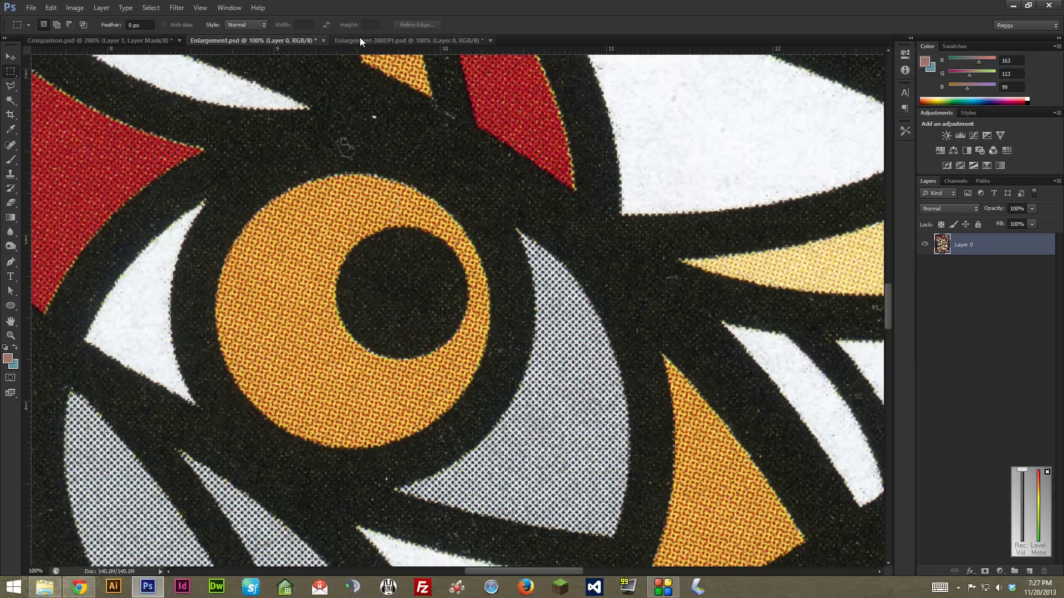
{"action": "left_click", "coordinate": [75, 8]}
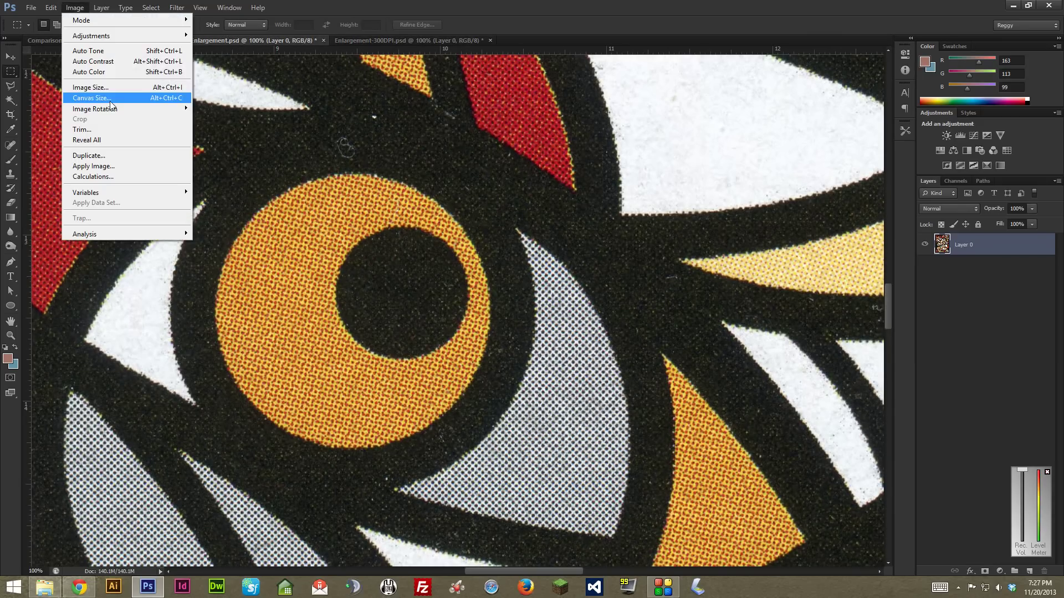
{"action": "left_click", "coordinate": [91, 87]}
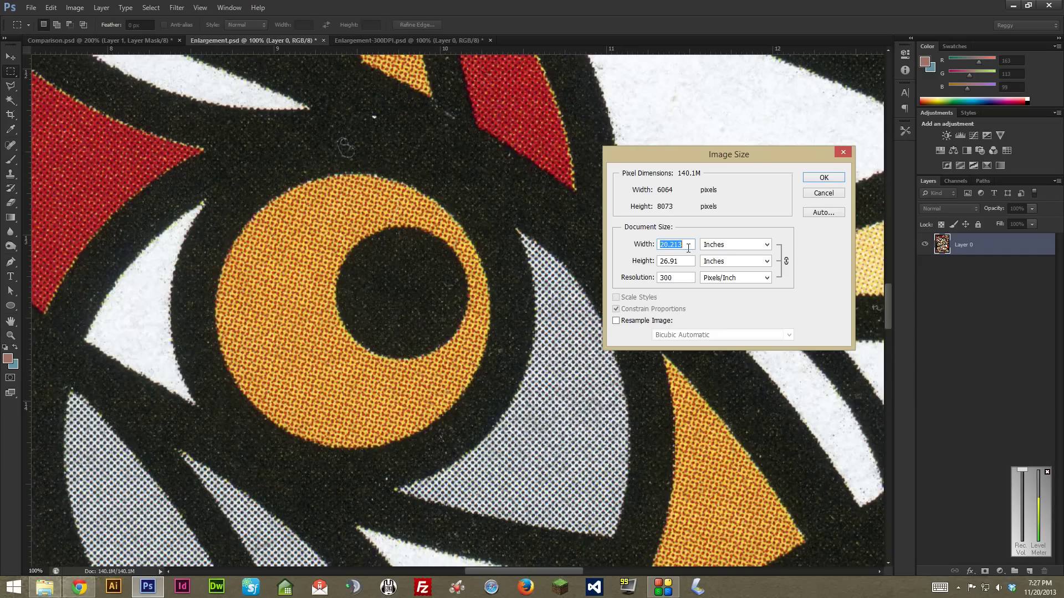
{"action": "left_click", "coordinate": [823, 193]}
{"action": "left_click", "coordinate": [406, 40]}
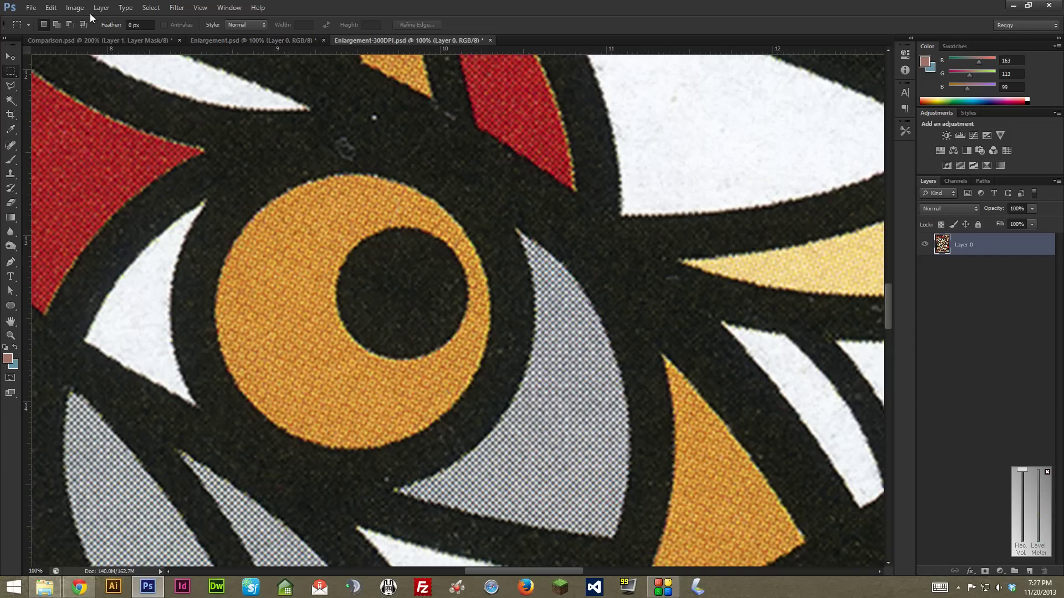
{"action": "left_click", "coordinate": [76, 7]}
{"action": "left_click", "coordinate": [114, 90]}
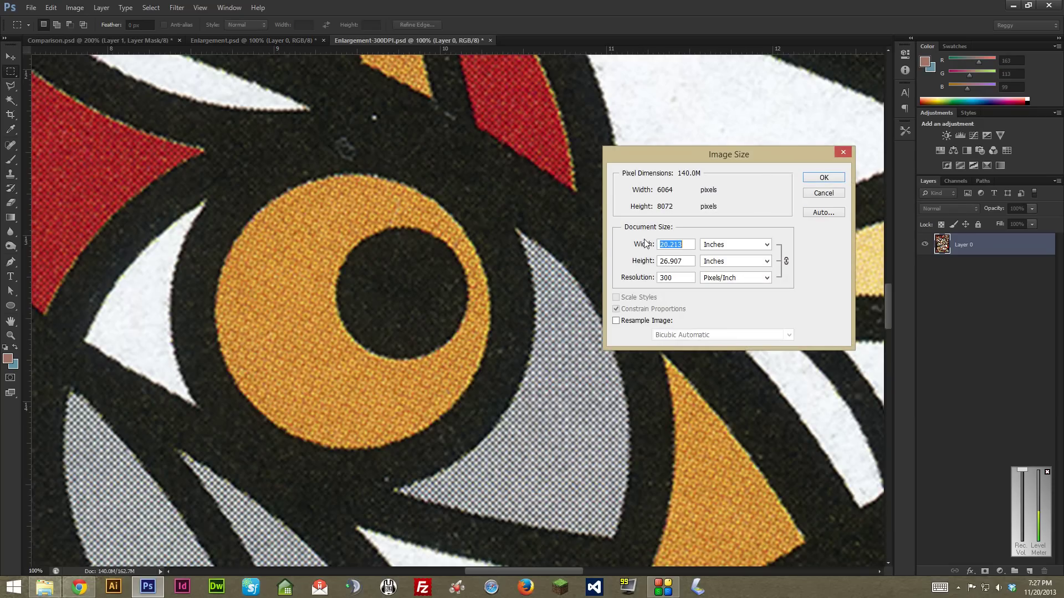
{"action": "key", "text": "Tab"}
{"action": "left_click", "coordinate": [822, 195]}
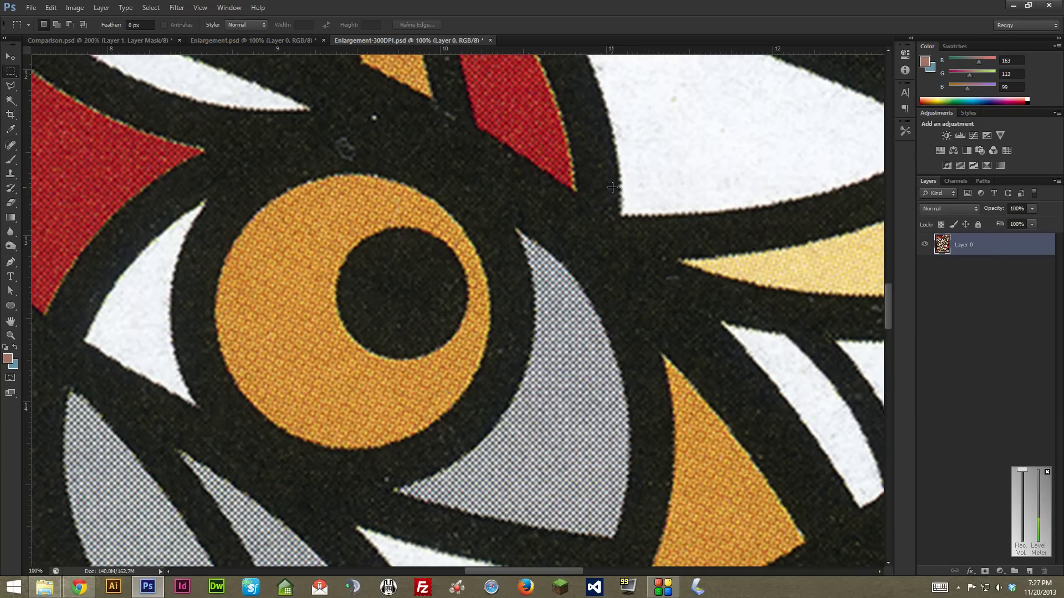
In Comparison.psd, pan to the orange ring, marquee the blurry and sharp halves, then zoom out to 66.7%
{"action": "left_click", "coordinate": [80, 40]}
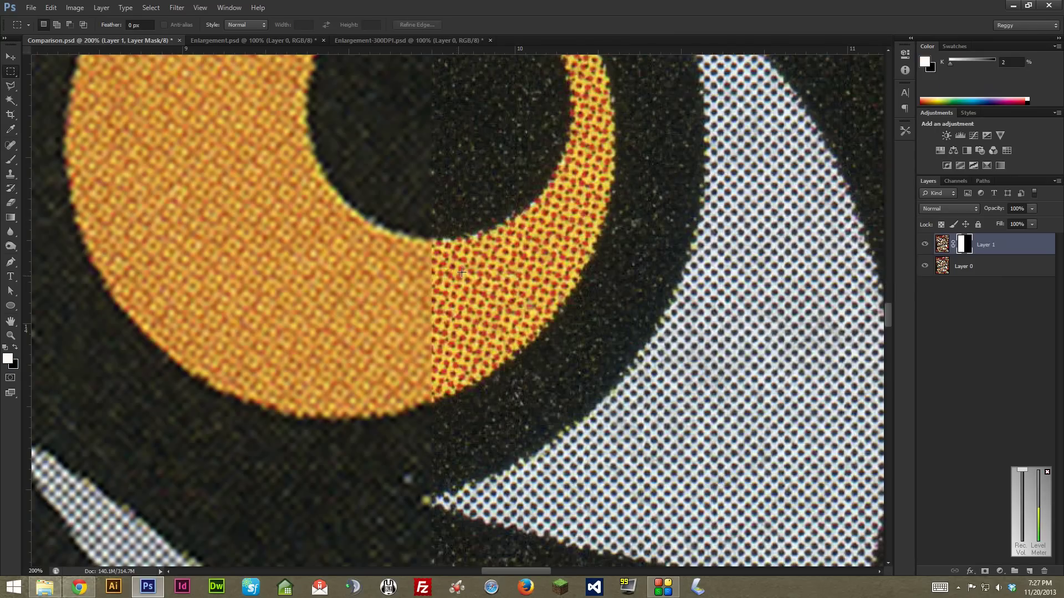
{"action": "left_click_drag", "start_coordinate": [480, 185], "coordinate": [526, 323]}
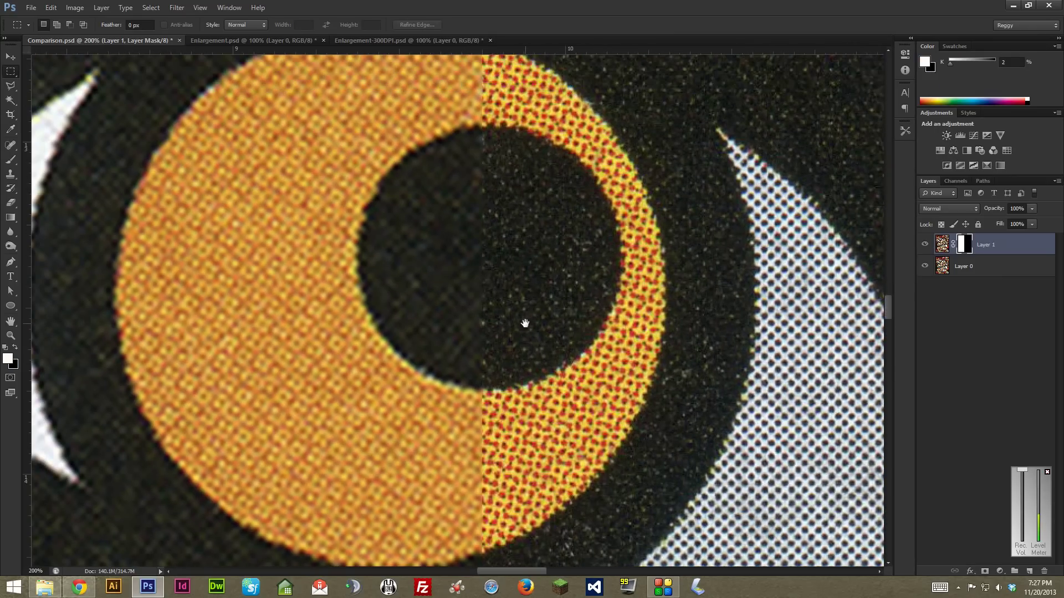
{"action": "left_click_drag", "start_coordinate": [80, 110], "coordinate": [457, 491]}
{"action": "left_click_drag", "start_coordinate": [481, 527], "coordinate": [481, 527]}
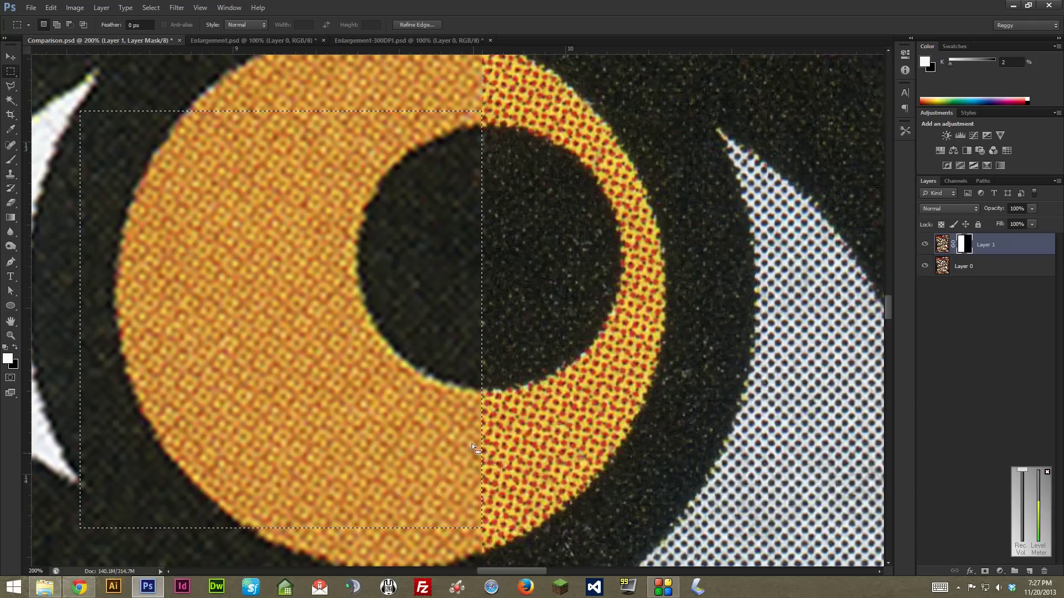
{"action": "left_click_drag", "start_coordinate": [244, 308], "coordinate": [599, 285]}
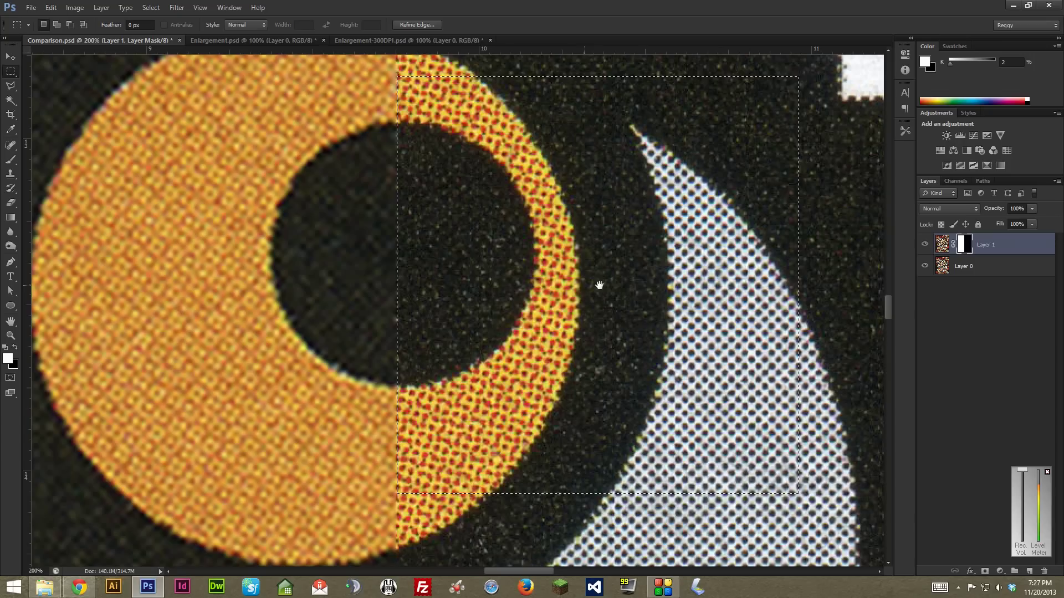
{"action": "left_click", "coordinate": [293, 245]}
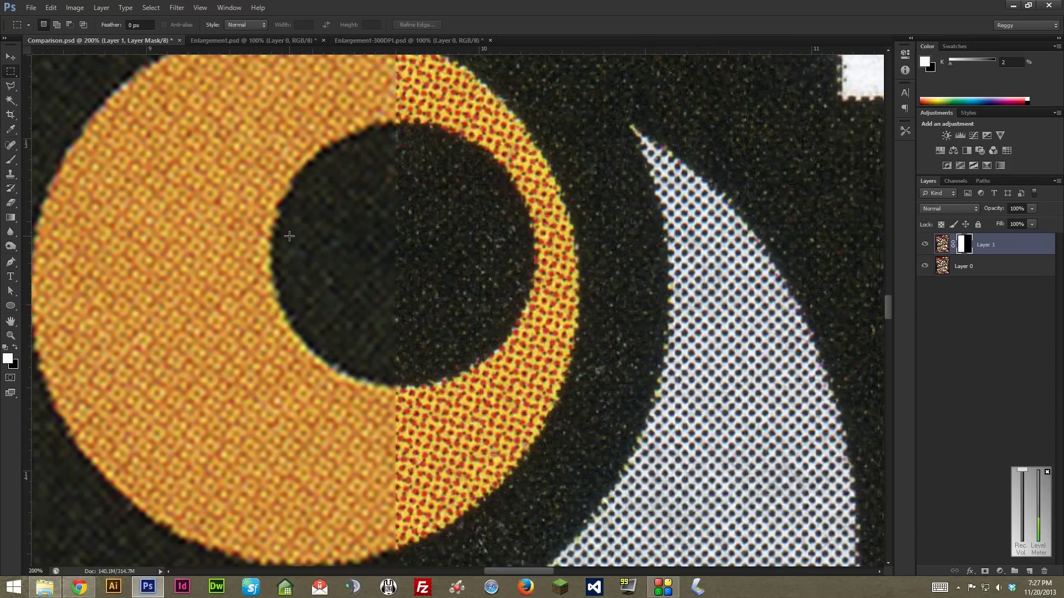
{"action": "left_click_drag", "start_coordinate": [448, 173], "coordinate": [261, 277]}
{"action": "left_click", "coordinate": [425, 269]}
{"action": "left_click_drag", "start_coordinate": [462, 339], "coordinate": [521, 241]}
{"action": "key", "text": "ctrl+d"}
{"action": "key", "text": "ctrl+minus"}
{"action": "key", "text": "ctrl+minus"}
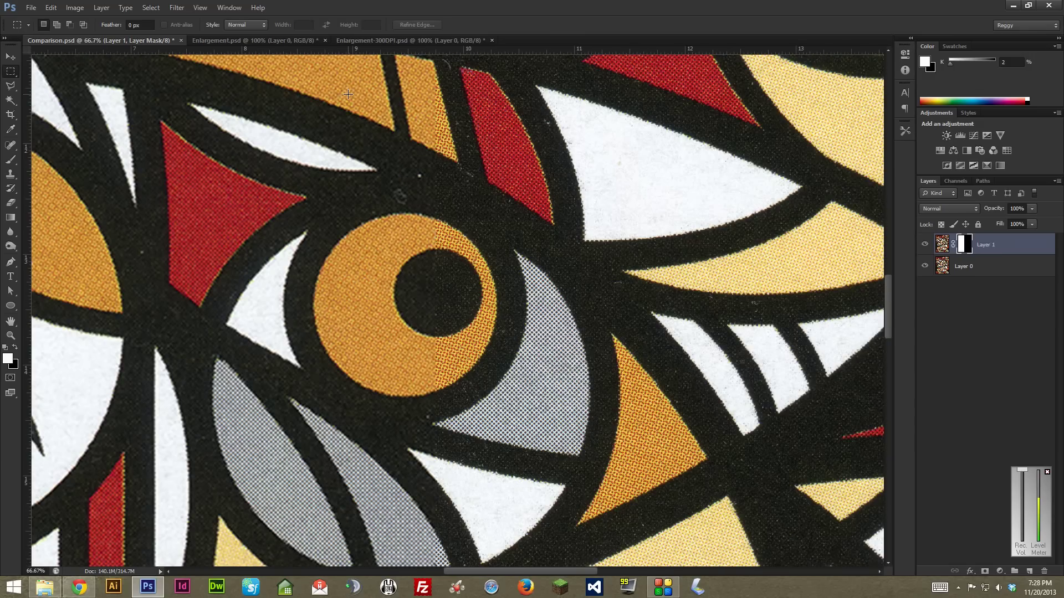
Check Enlargement.psd's Image Size still reads 300 ppi at 20.213 × 26.91 in, leaving it unchanged
{"action": "left_click", "coordinate": [256, 42]}
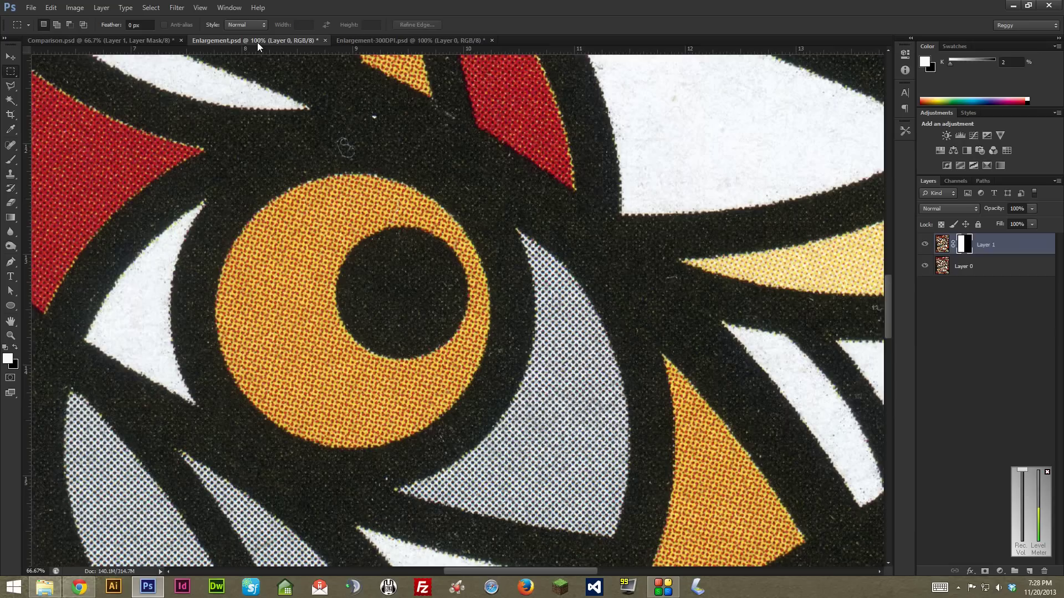
{"action": "left_click", "coordinate": [75, 7]}
{"action": "left_click", "coordinate": [101, 87]}
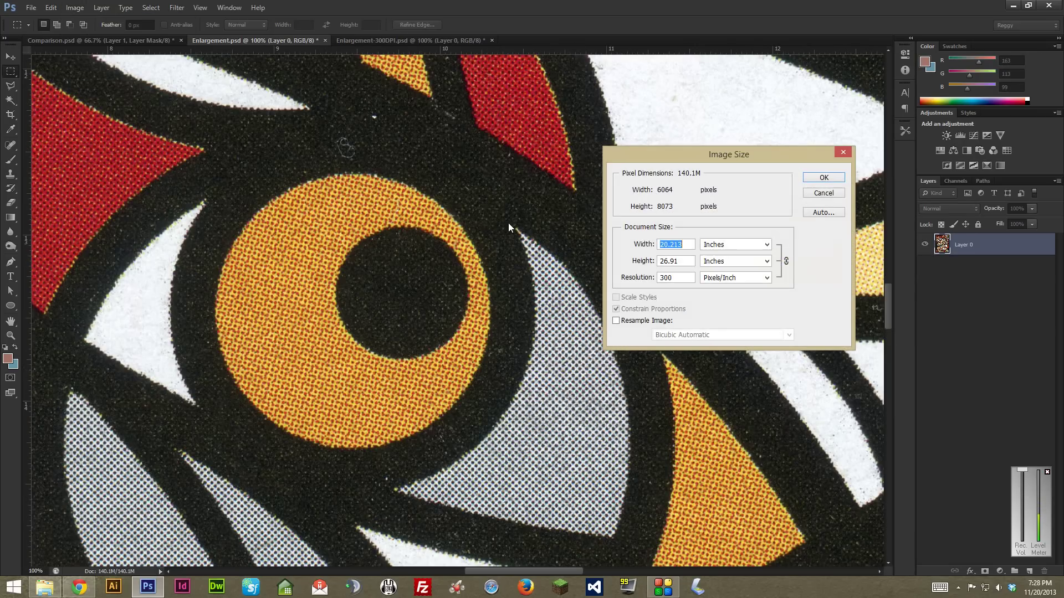
{"action": "left_click", "coordinate": [629, 323]}
{"action": "double_click", "coordinate": [675, 278]}
{"action": "left_click", "coordinate": [822, 178]}
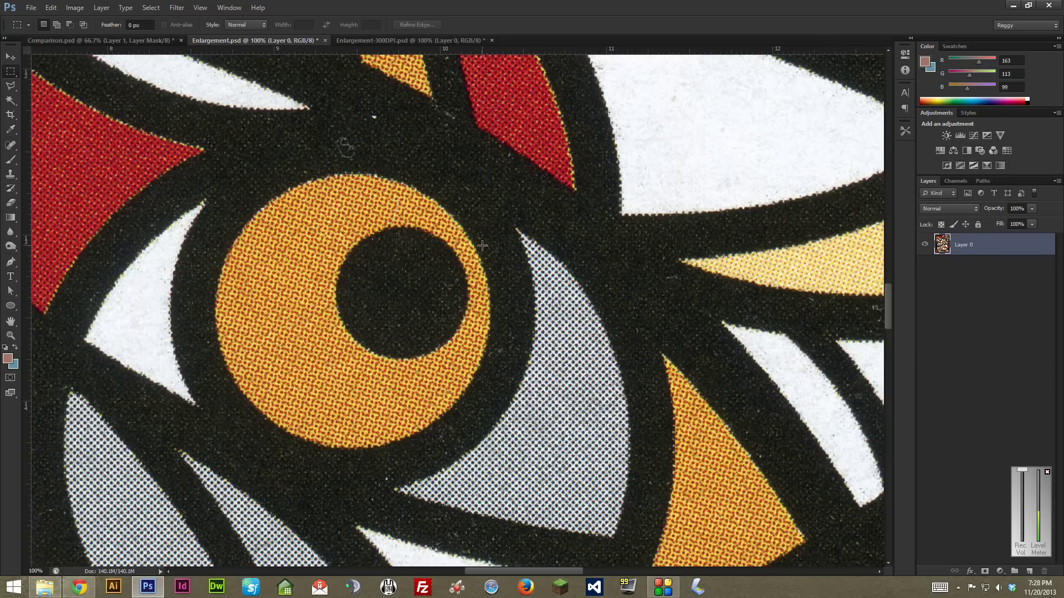
Bring Comparison.psd back to the front to view both enlargements over the eye
{"action": "left_click", "coordinate": [108, 42]}
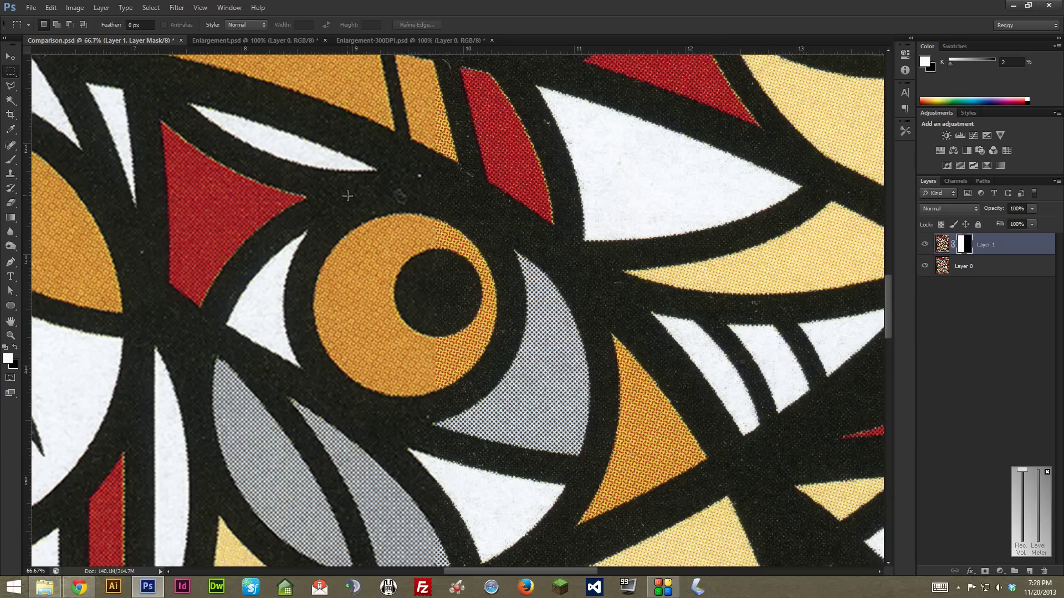